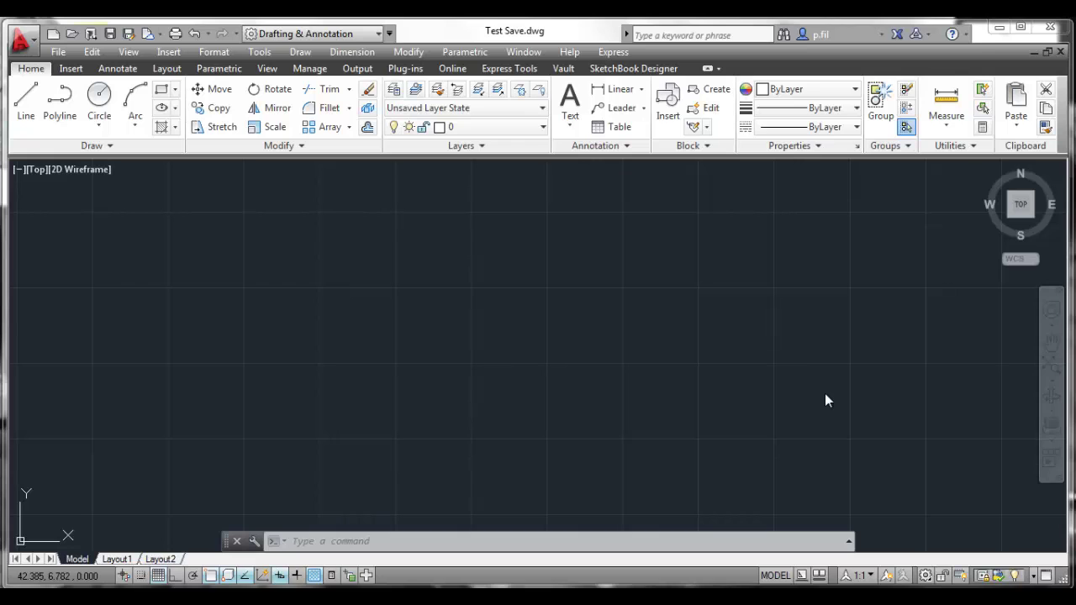
# - Make an empty selection window on the canvas, then close the Test Save drawing
pyautogui.click(828, 394)
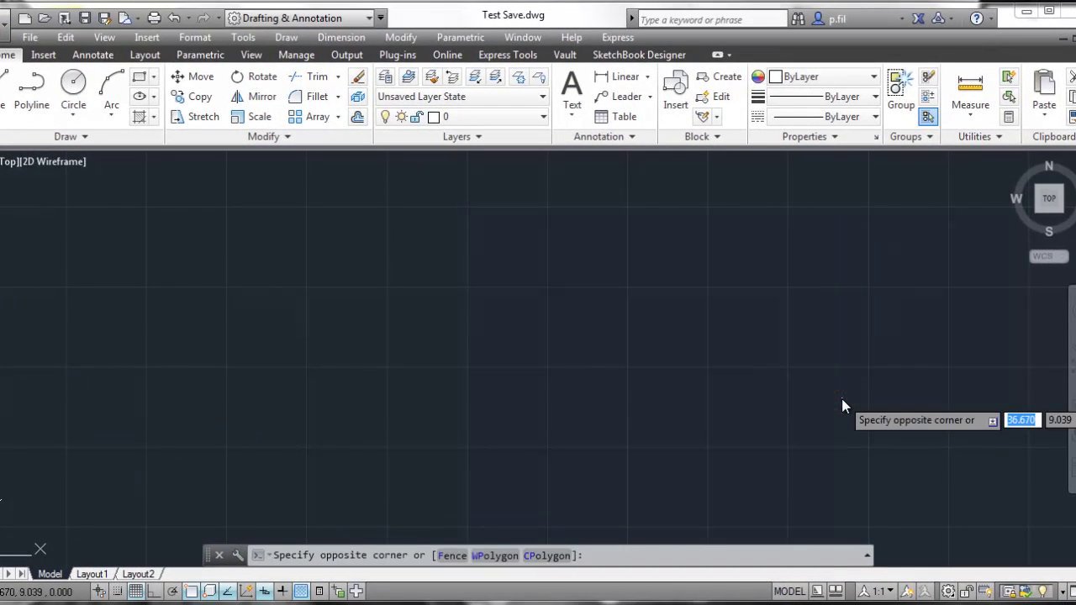
pyautogui.click(845, 396)
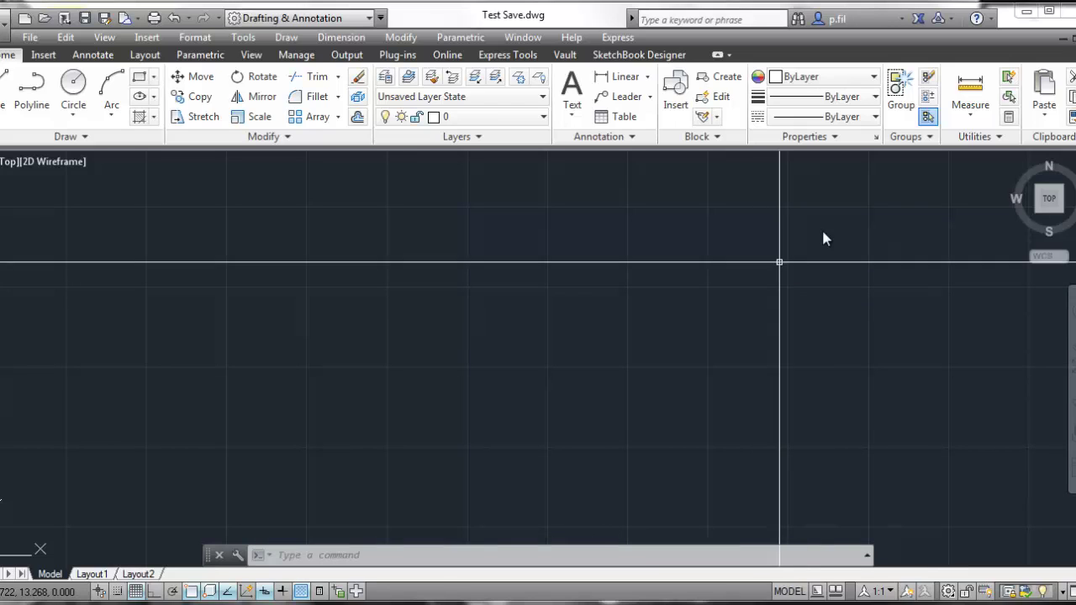
pyautogui.click(1071, 55)
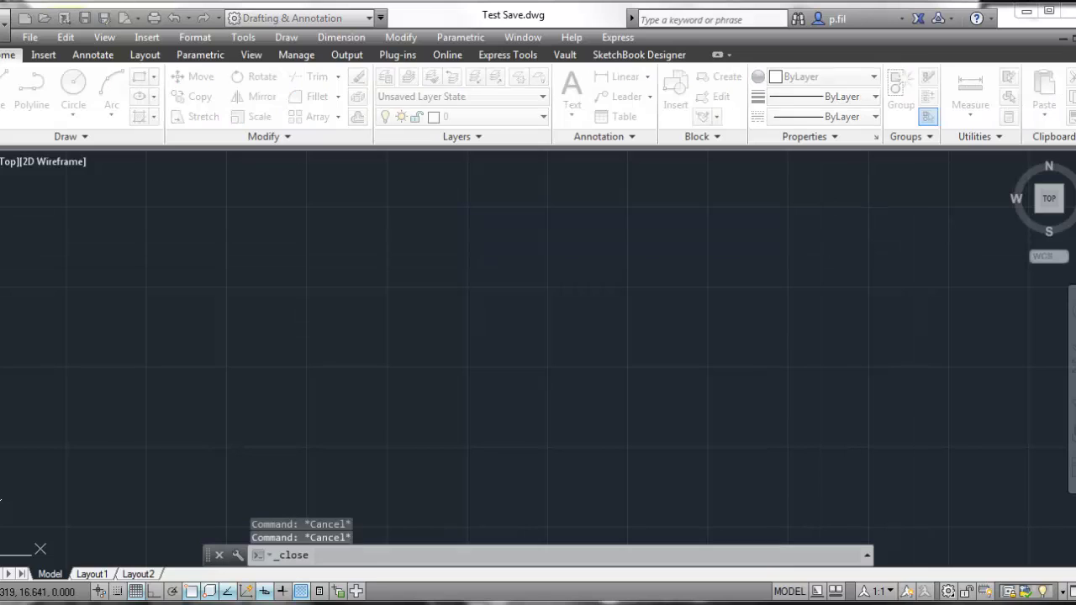
# - Decline to save changes so Test Save.dwg closes, leaving Drawing1
pyautogui.click(619, 356)
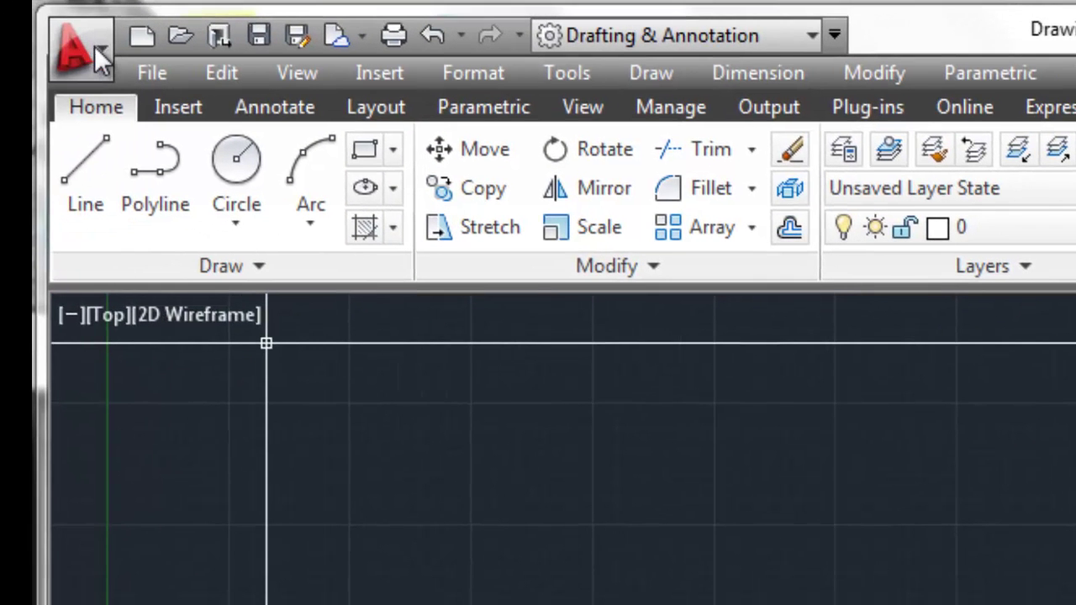
# - Show the application menu listing recent documents like Test Save.dwg, Tree One.dwg and Gear Cover.dwg
pyautogui.click(94, 47)
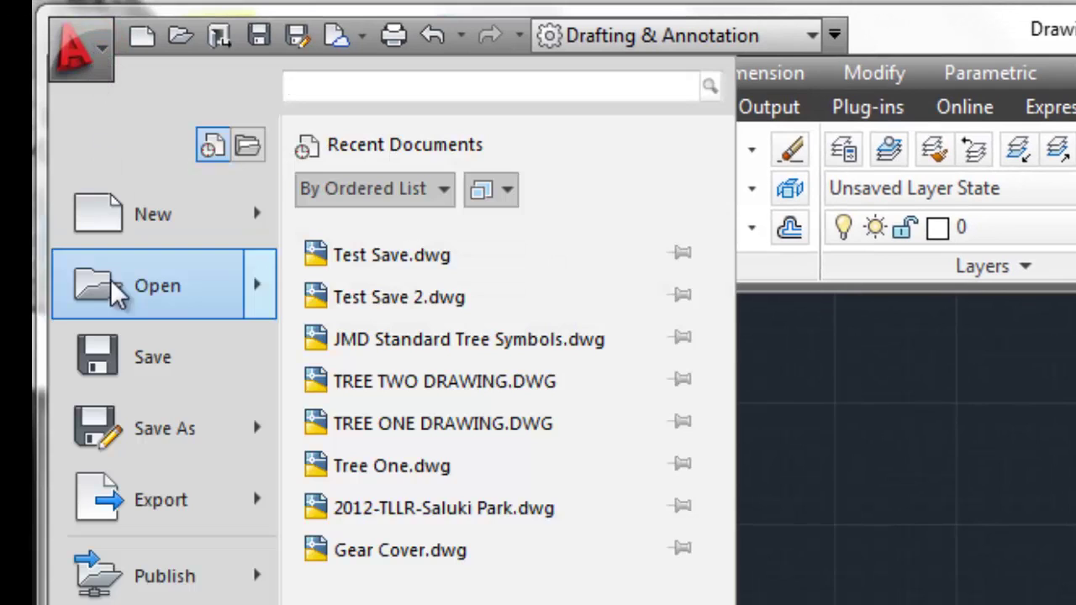
pyautogui.moveTo(206, 430)
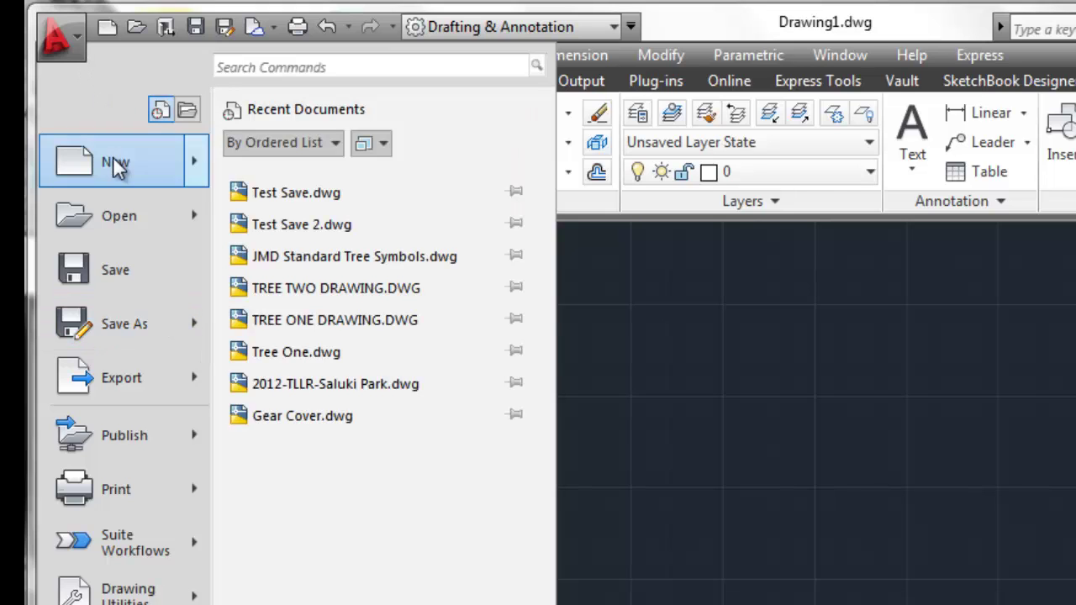
pyautogui.moveTo(115, 168)
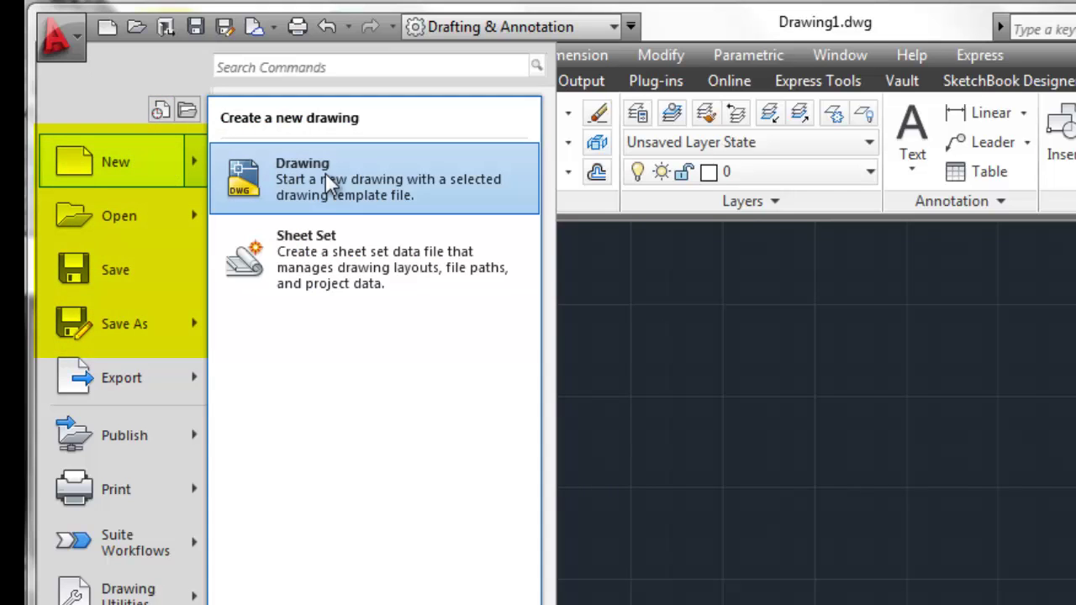
pyautogui.moveTo(137, 227)
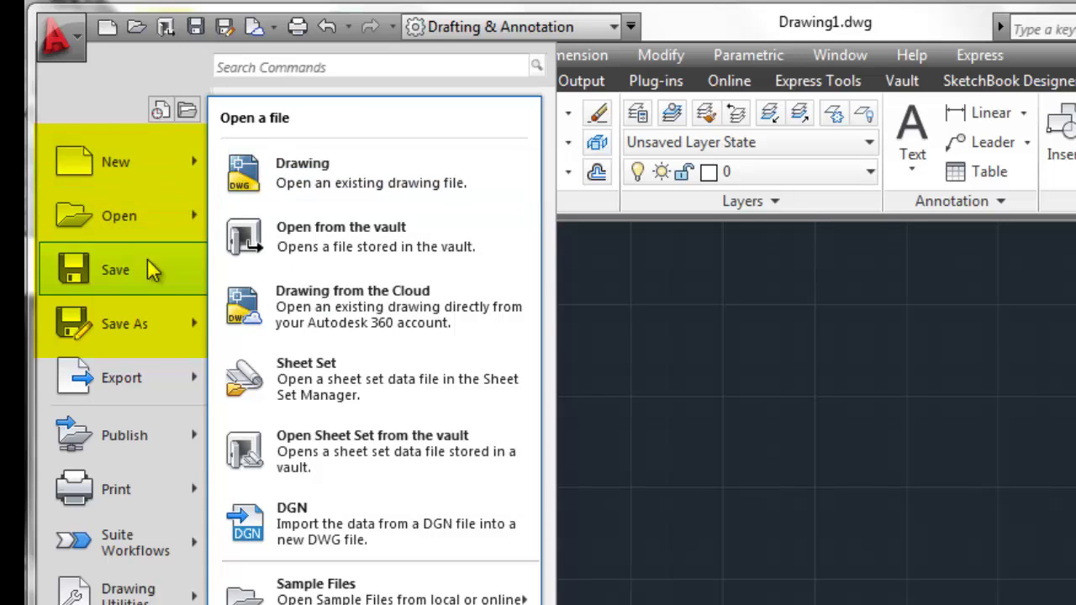
pyautogui.moveTo(148, 318)
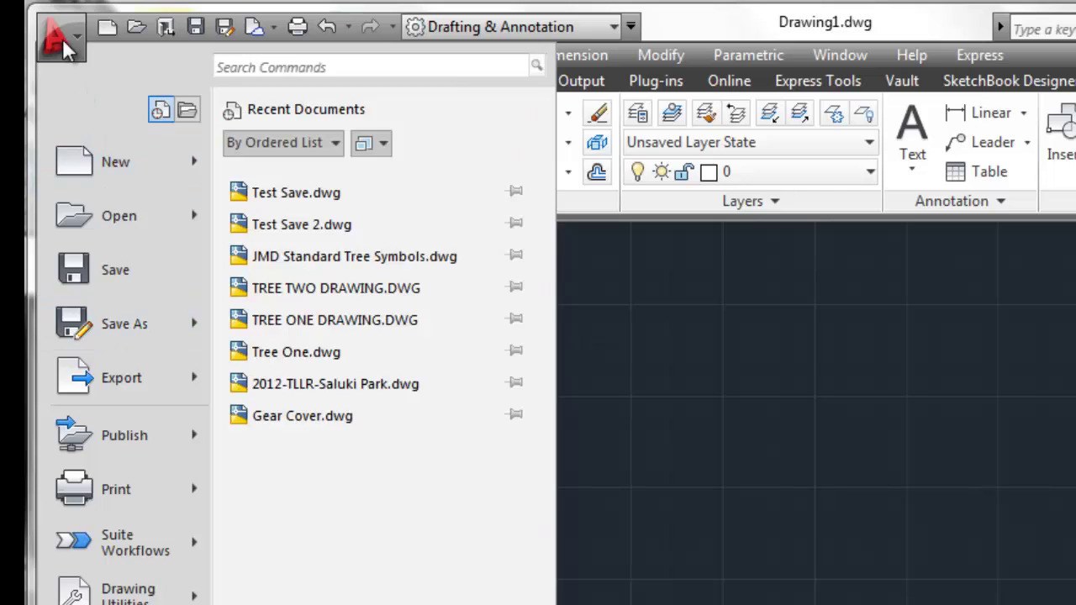
# - Dismiss the application menu and show the menu-bar File menu with New, Open, Save, Save As
pyautogui.click(61, 37)
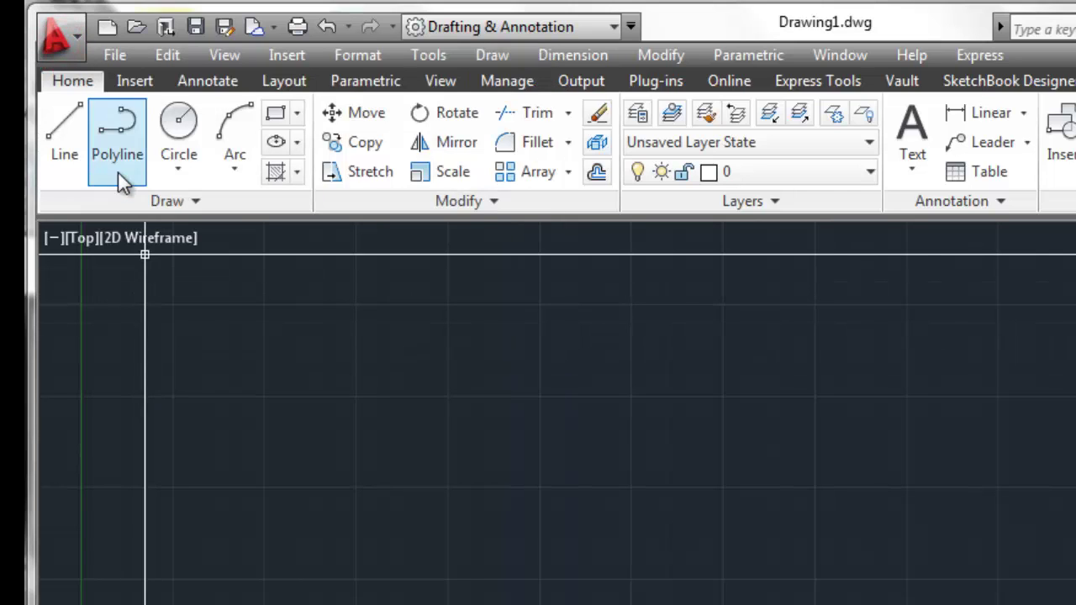
pyautogui.click(116, 54)
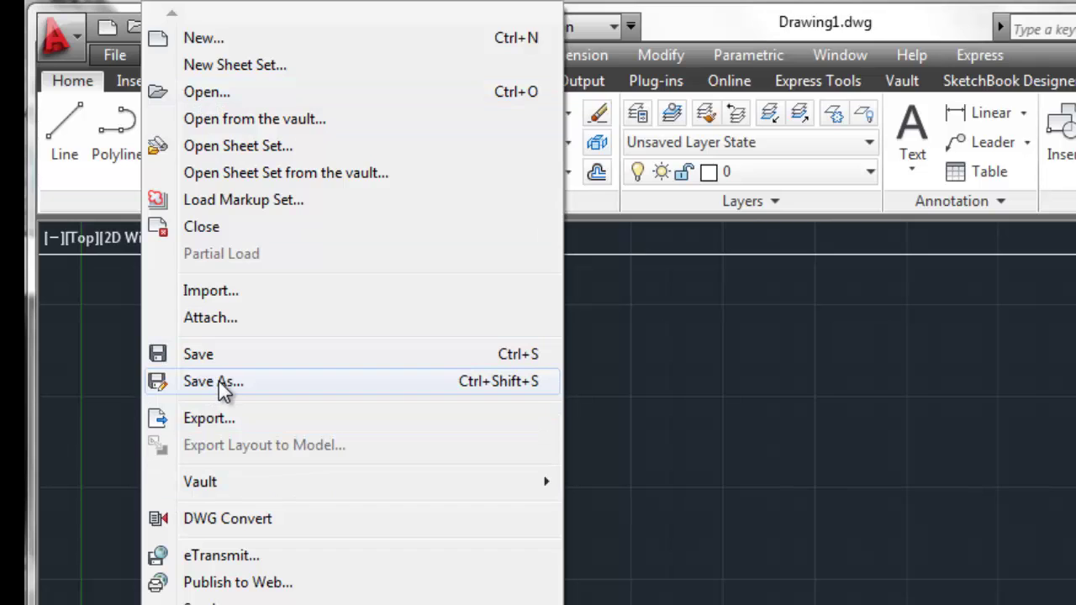
pyautogui.click(113, 380)
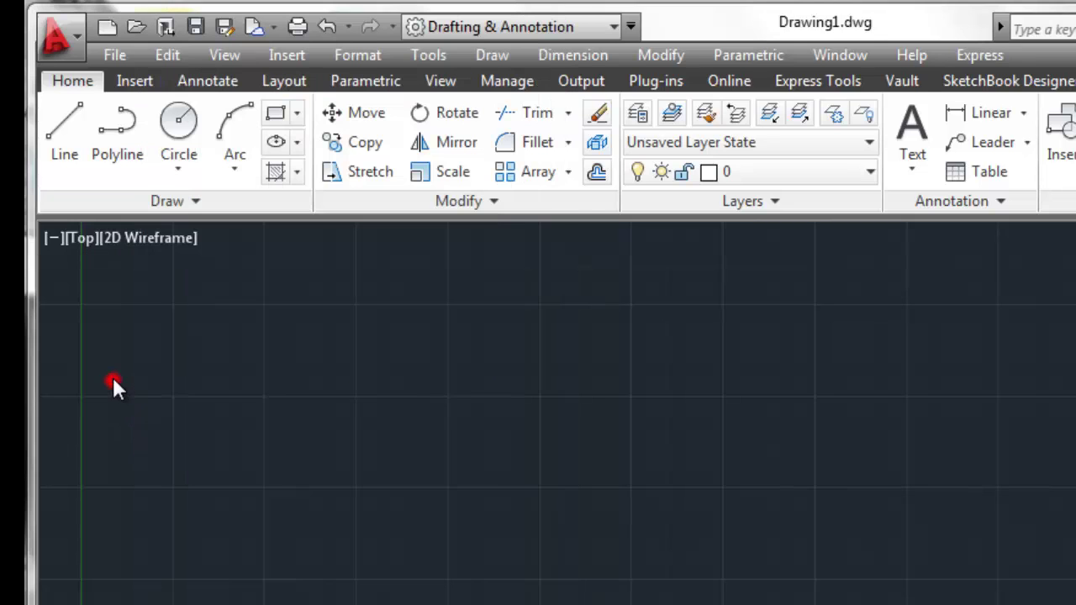
pyautogui.click(149, 304)
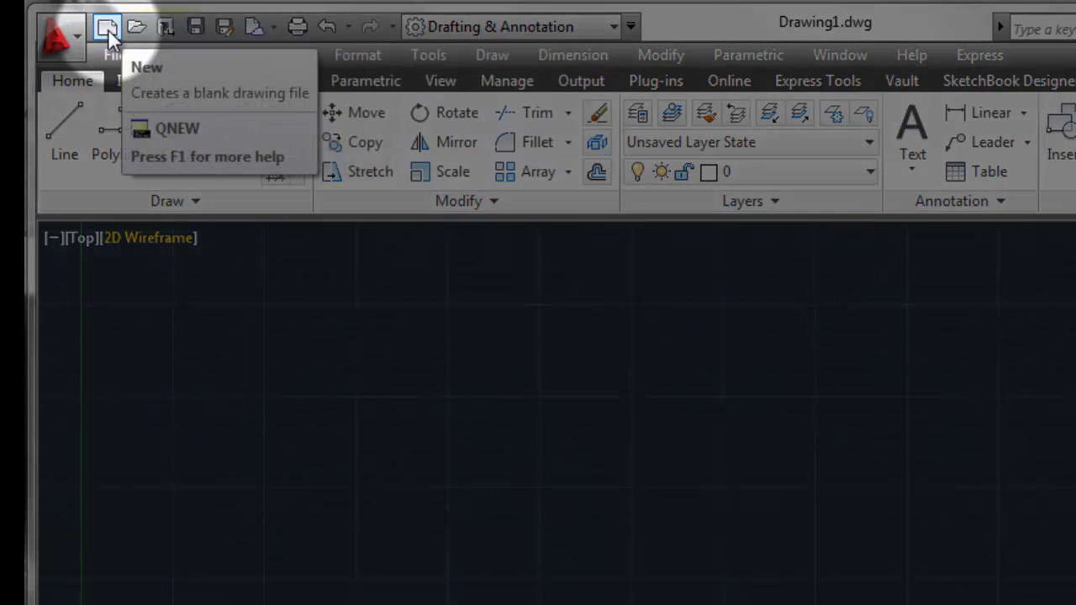
# - Start a new drawing and select acad.dwt as its template
pyautogui.click(108, 29)
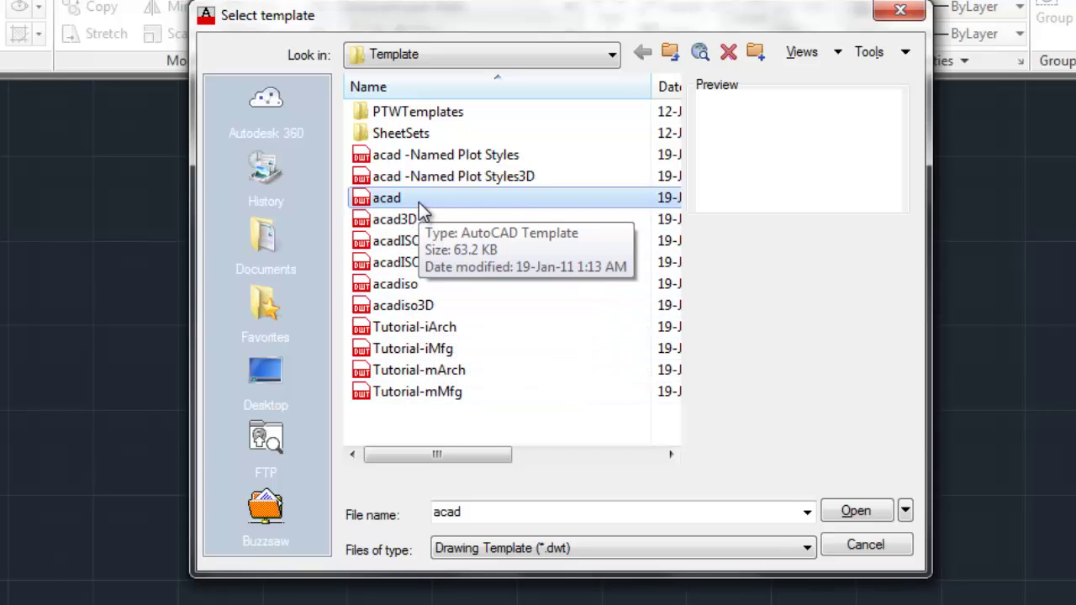
pyautogui.click(387, 200)
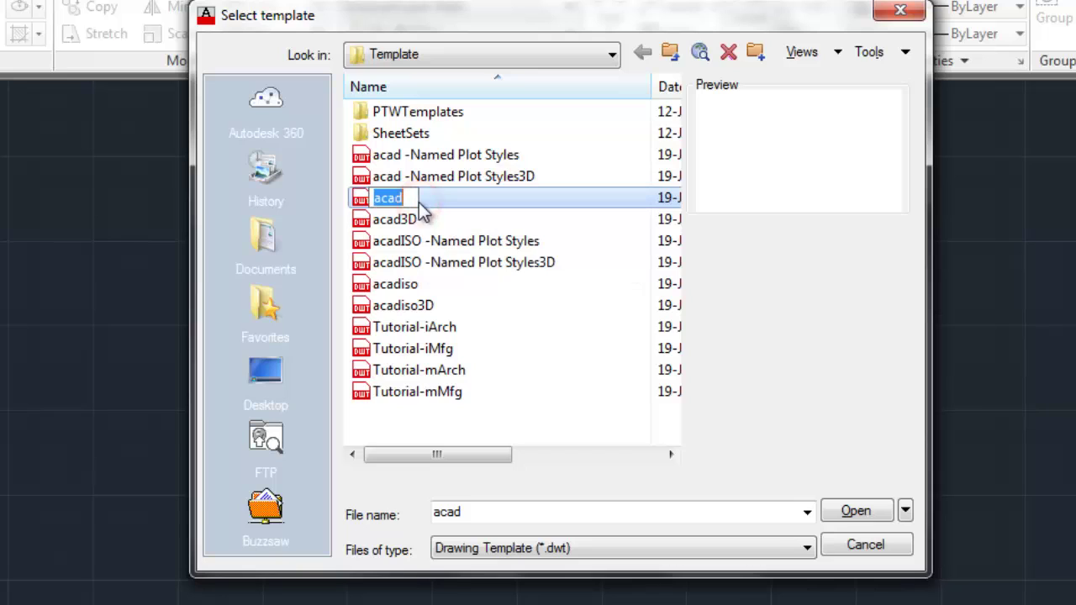
pyautogui.click(435, 198)
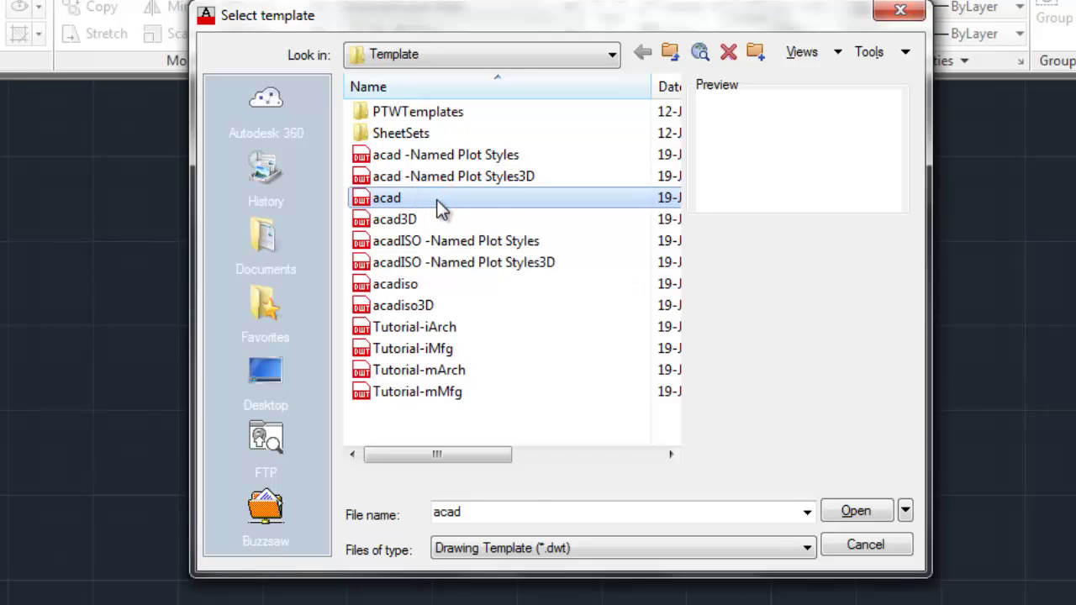
pyautogui.click(467, 513)
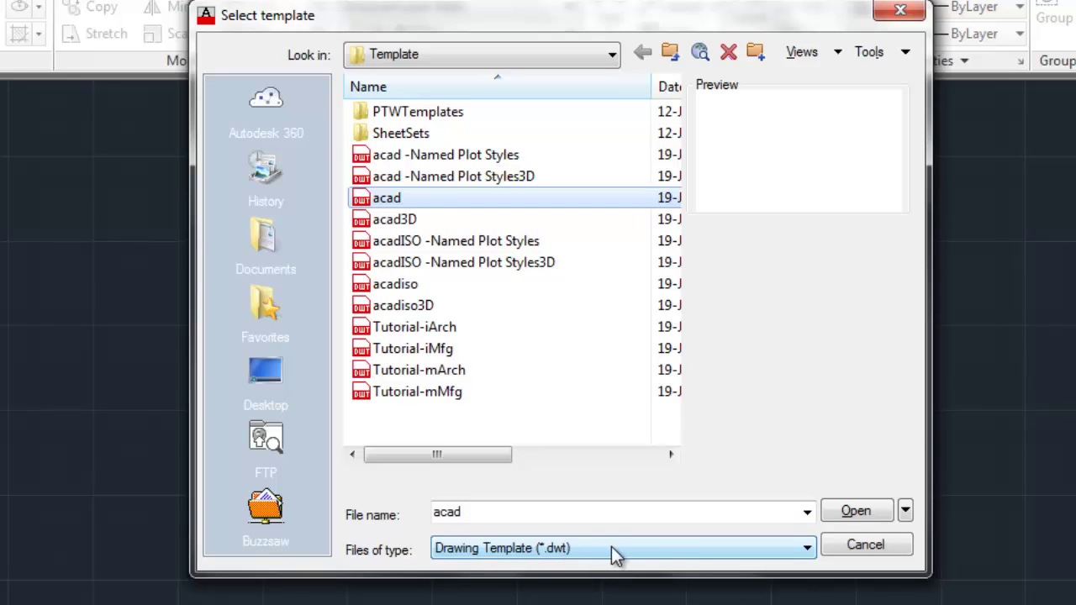
# - Create the new drawing from the acad.dwt template
pyautogui.click(852, 511)
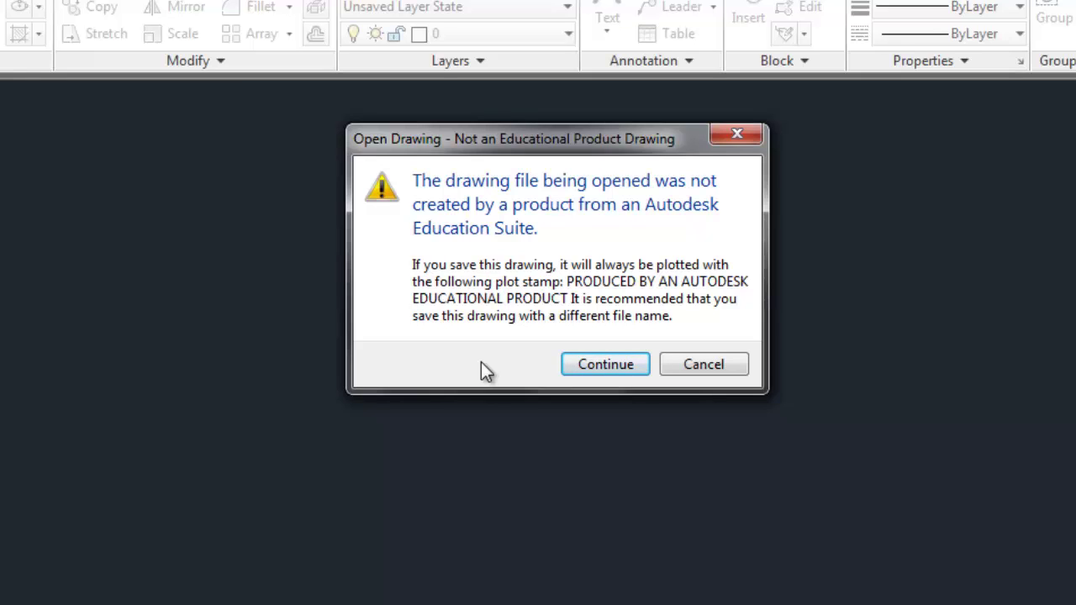
pyautogui.click(593, 373)
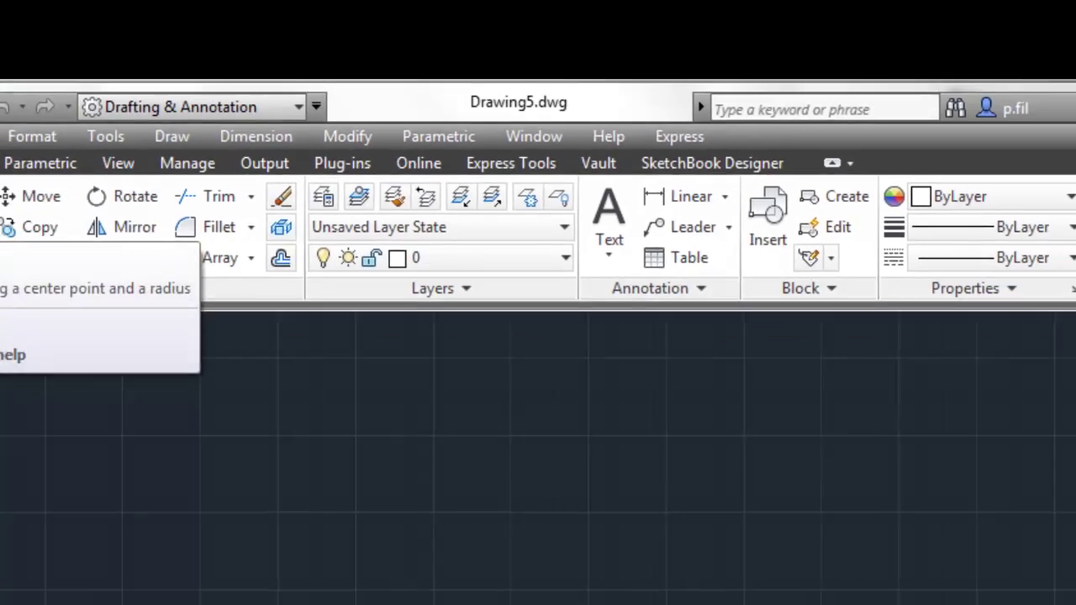
# - Draw a circle by picking its centre point and radius
pyautogui.click(0, 262)
pyautogui.click(335, 307)
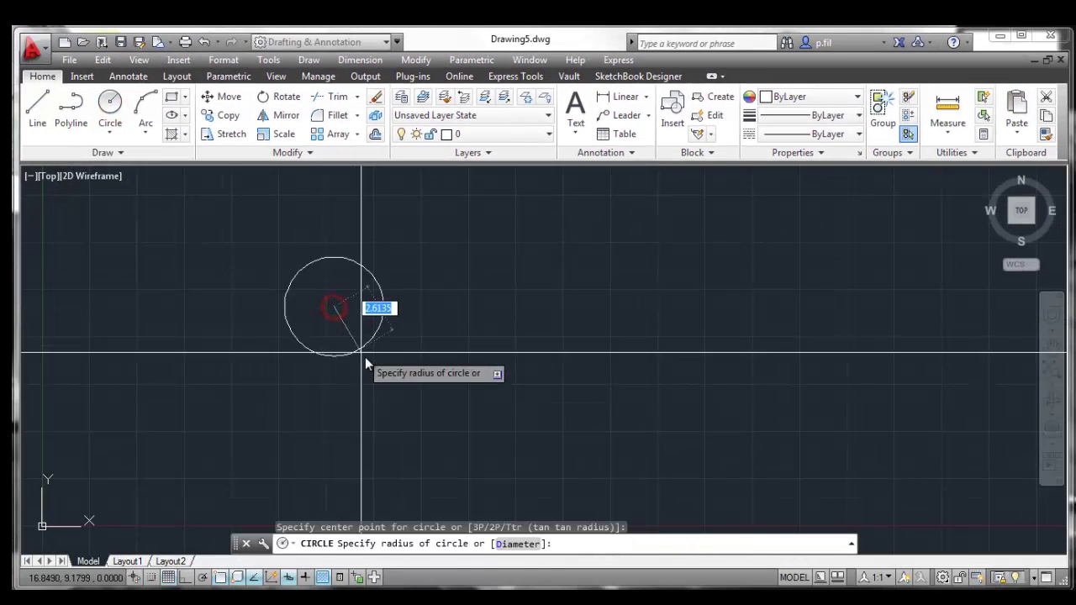
pyautogui.click(364, 359)
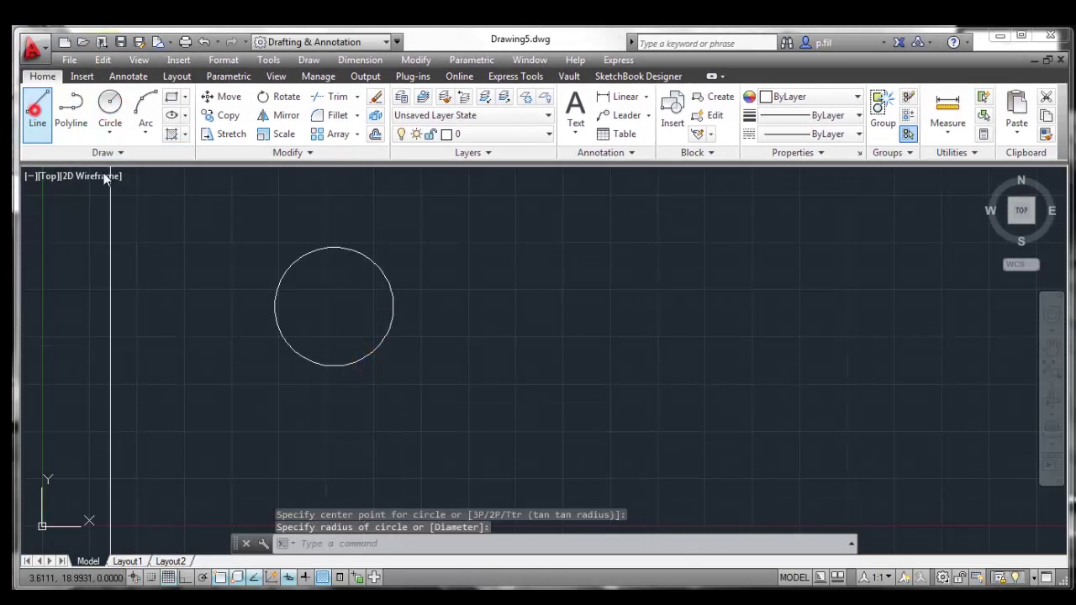
# - Draw a three-segment zigzag line crossing the circle from left to lower right
pyautogui.click(42, 116)
pyautogui.click(210, 270)
pyautogui.click(345, 342)
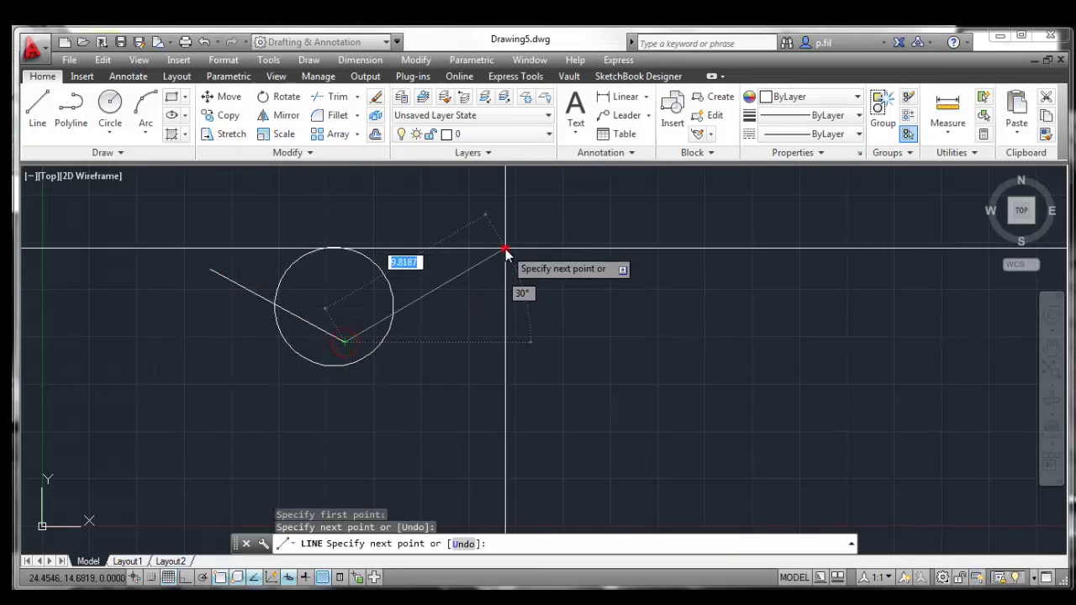
pyautogui.click(505, 250)
pyautogui.click(578, 362)
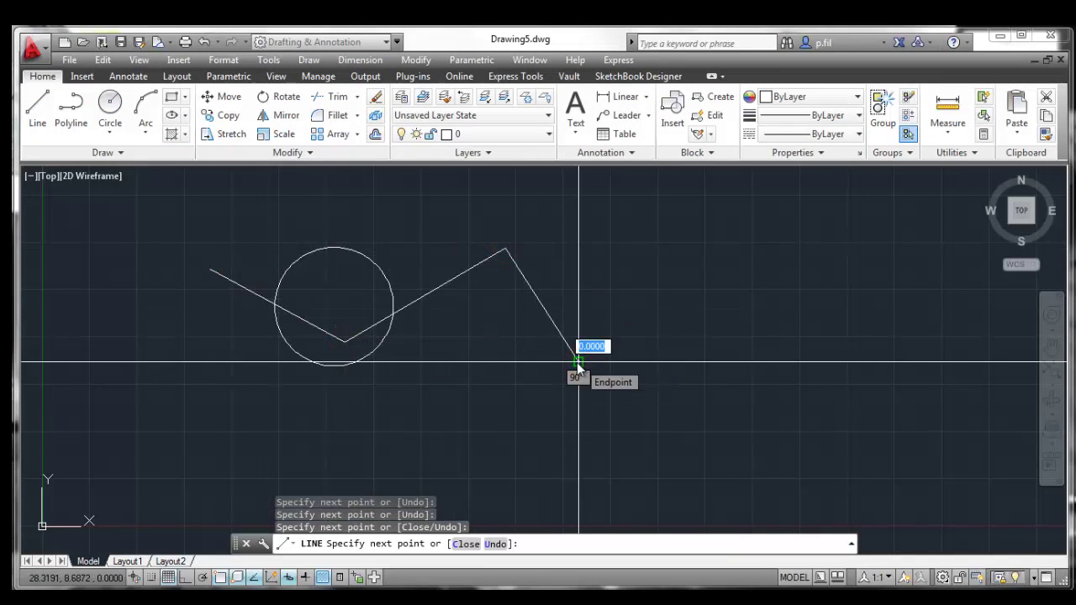
pyautogui.press('Escape')
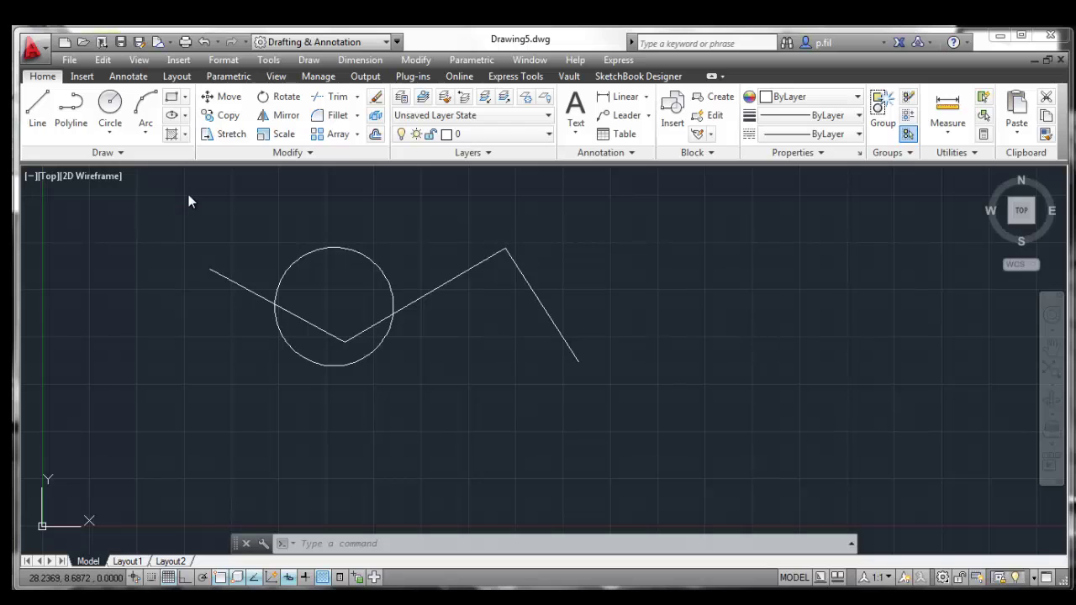
# - Bring up the save dialog and enter 'circle sculpture' as the file name
pyautogui.click(70, 60)
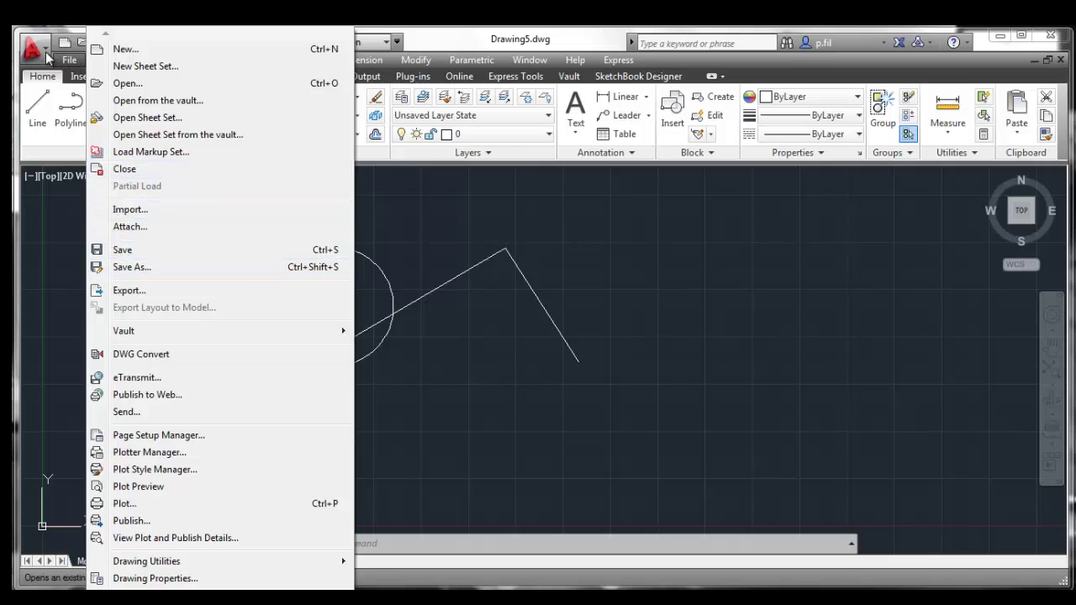
pyautogui.click(48, 57)
pyautogui.click(40, 47)
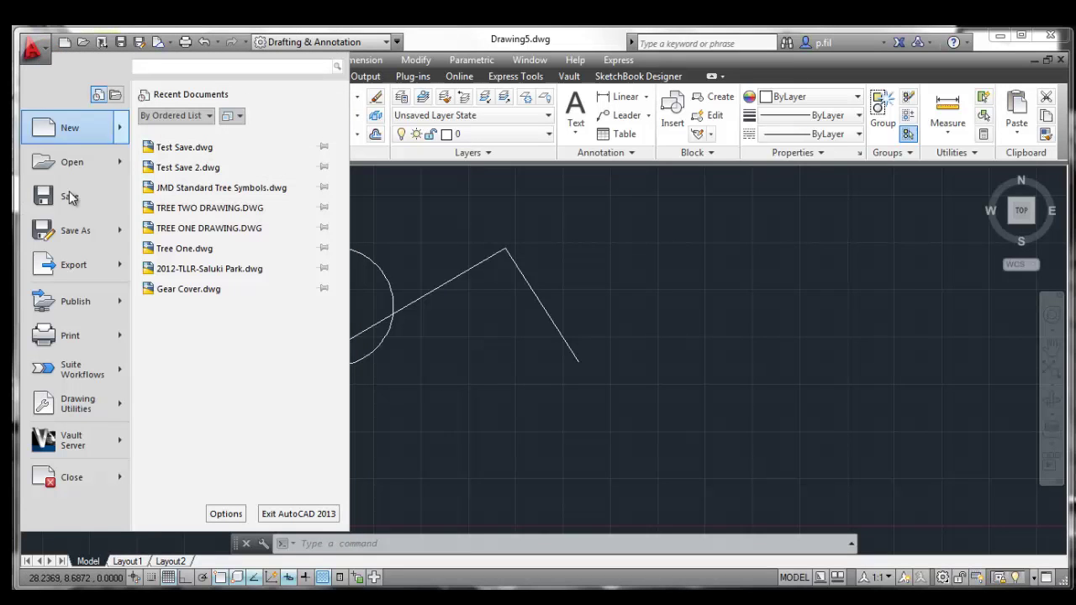
pyautogui.click(121, 44)
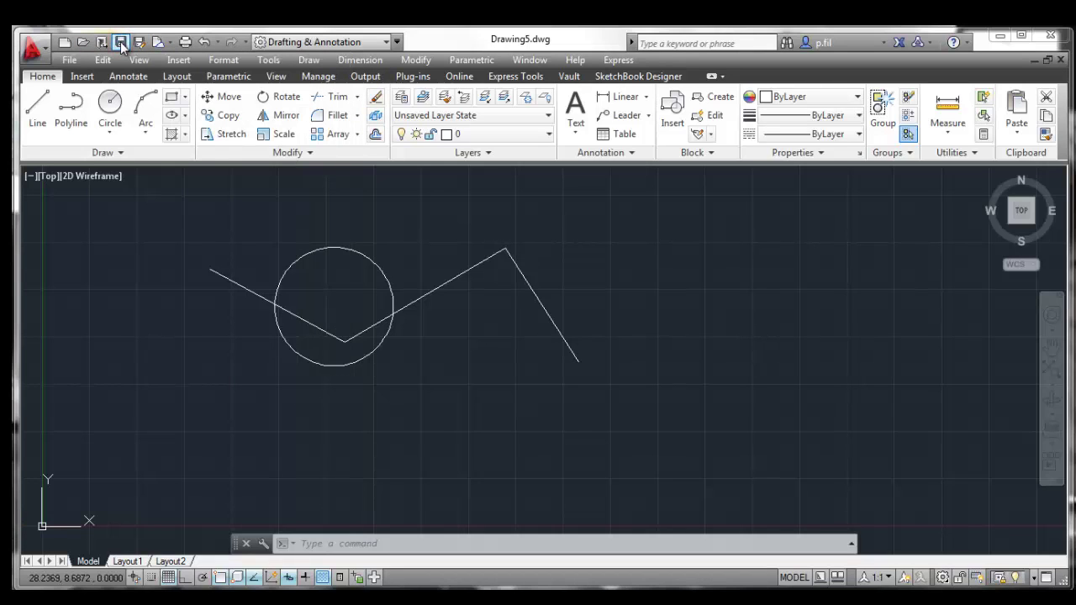
pyautogui.click(121, 44)
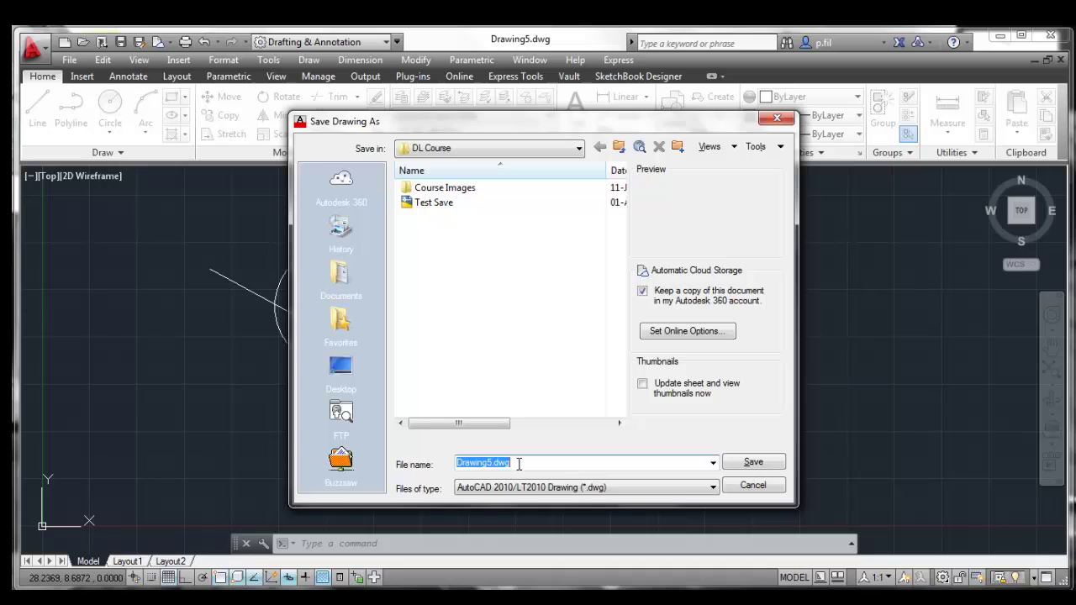
pyautogui.write('circle sculpture')
# - Set Files of type to AutoCAD 2010/LT2010 Drawing (*.dwg)
pyautogui.click(496, 490)
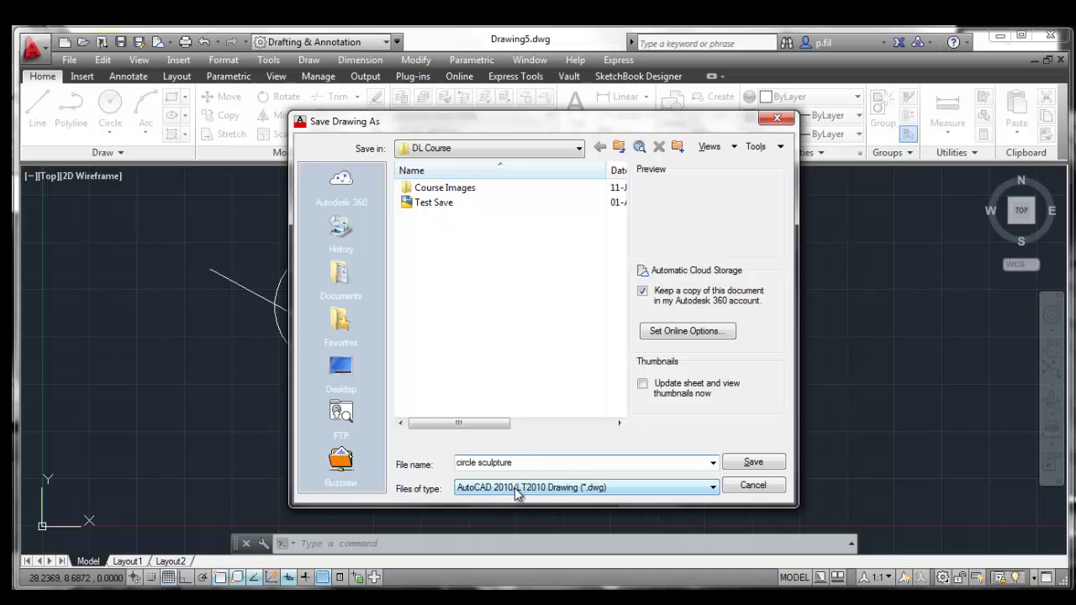
pyautogui.click(596, 490)
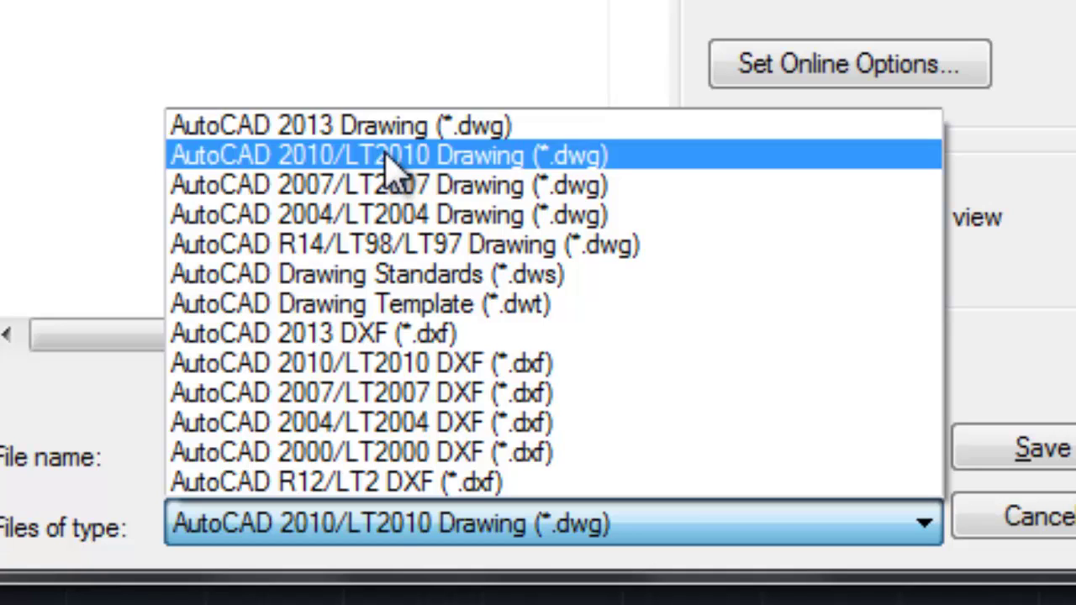
pyautogui.click(446, 161)
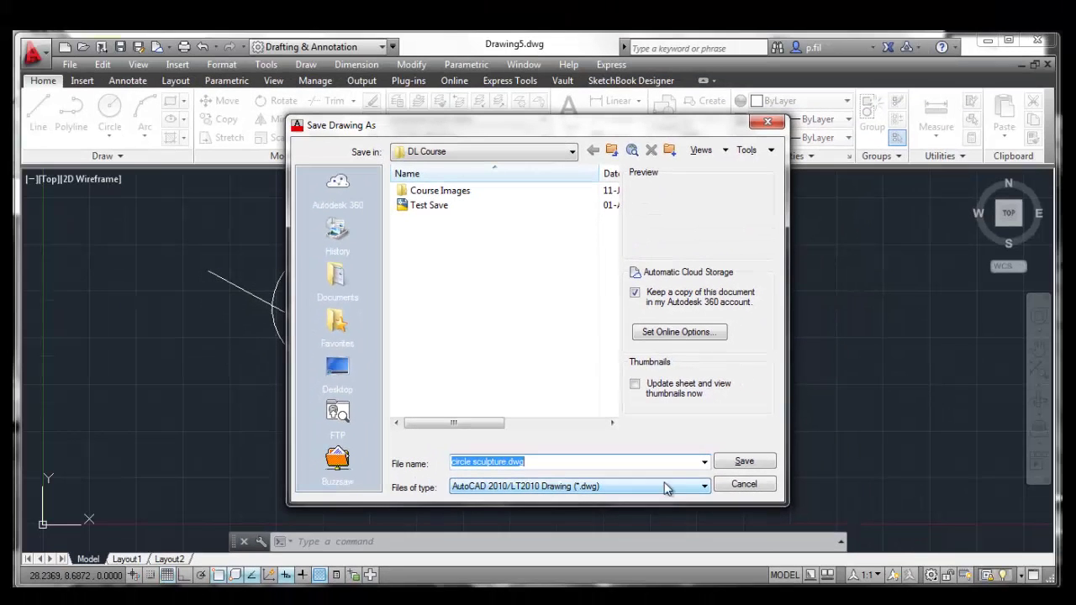
# - Save circle sculpture.dwg and close its drawing window, returning to Drawing1
pyautogui.click(739, 466)
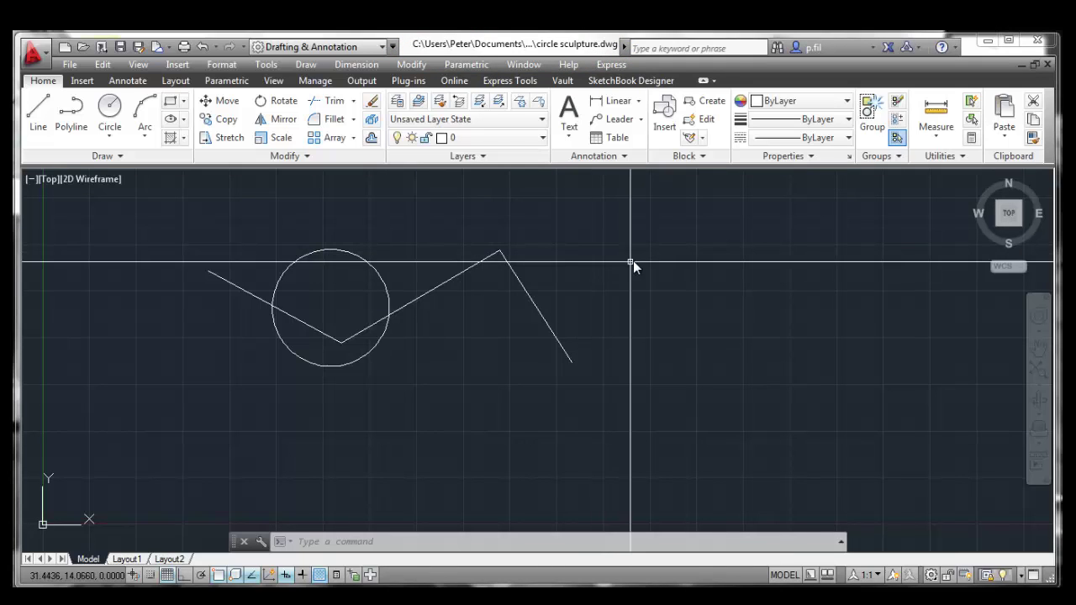
pyautogui.click(1049, 65)
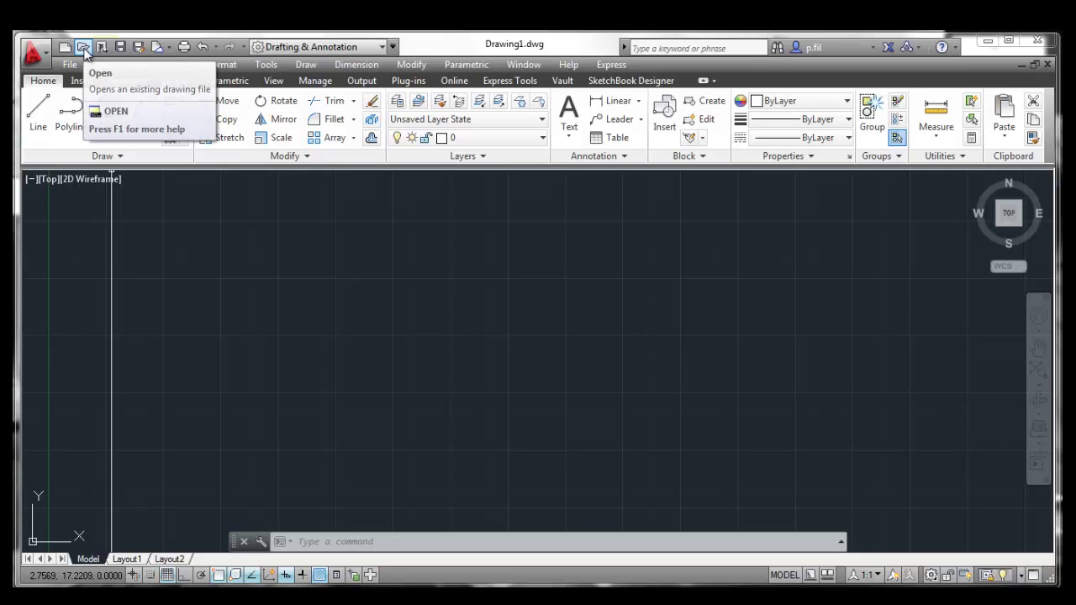
# - Open circle sculpture.dwg from the DL Course folder to bring back its circle and zigzag lines
pyautogui.click(83, 51)
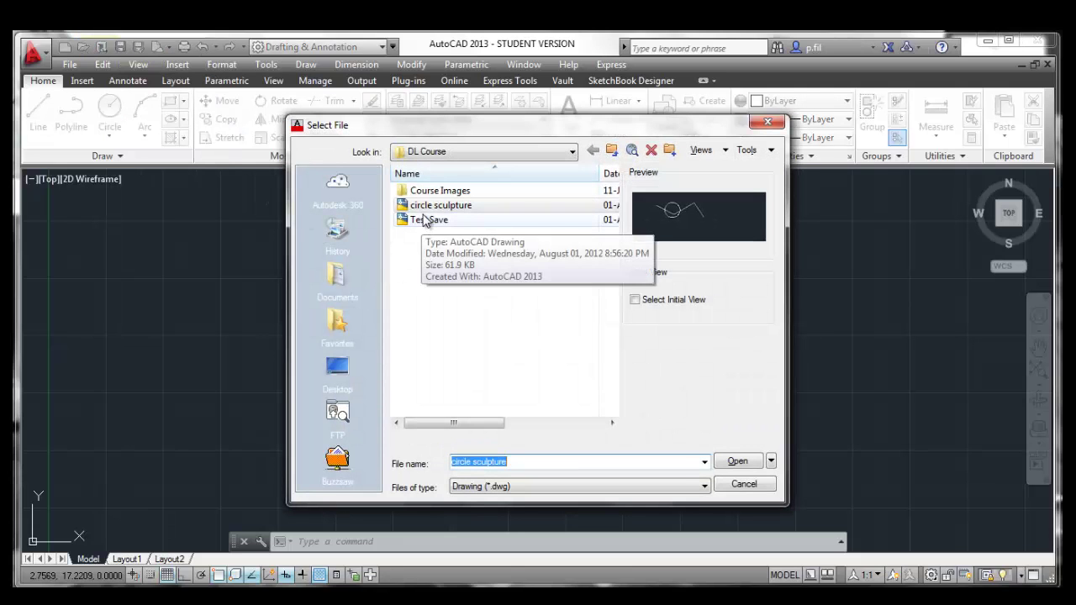
pyautogui.click(426, 213)
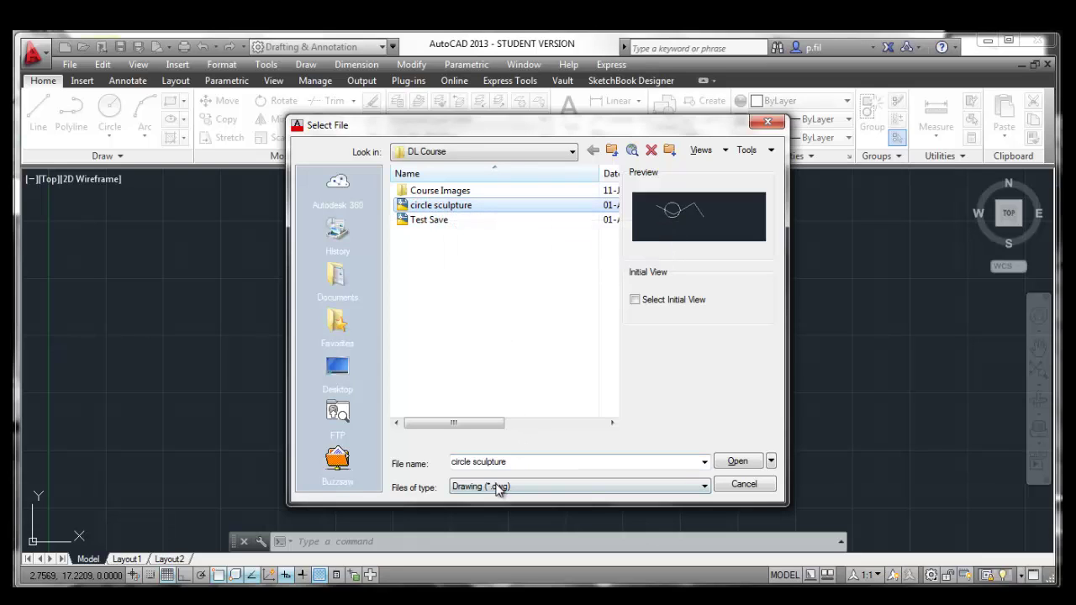
pyautogui.click(467, 458)
pyautogui.click(733, 462)
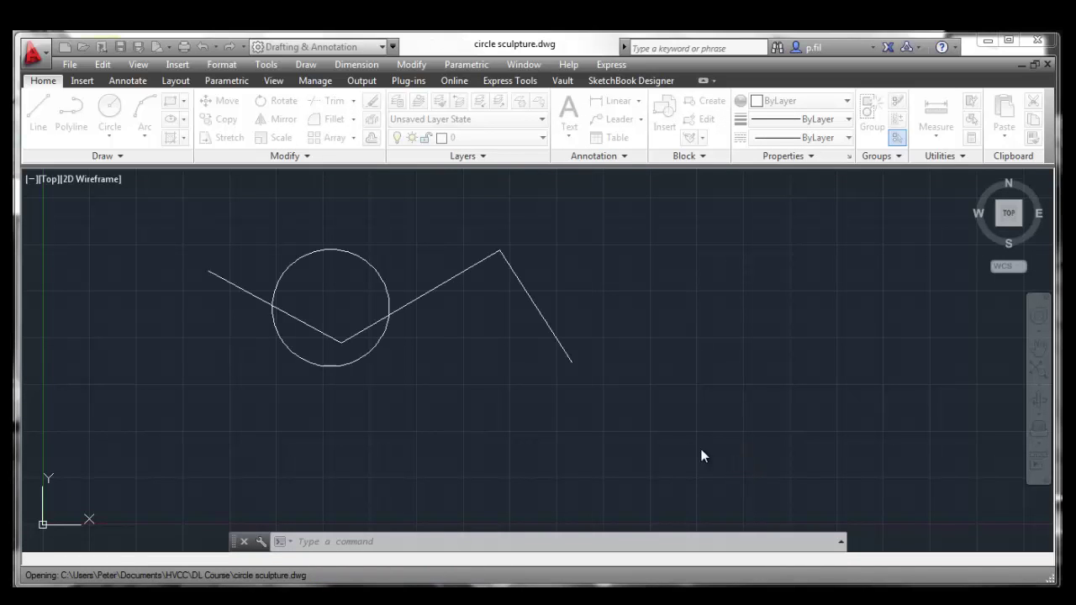